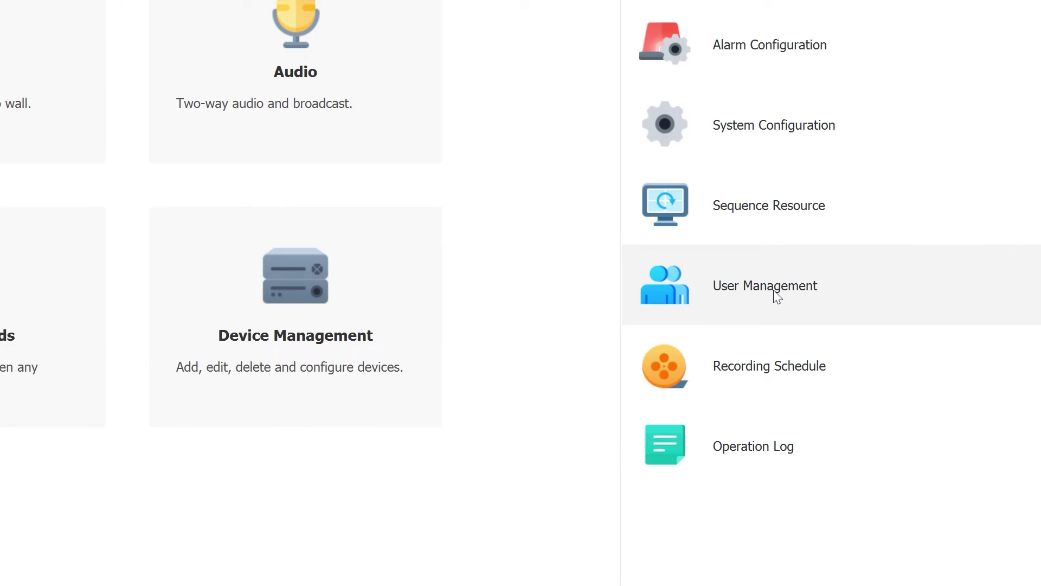
Step: Go to User Management, select the admin account and bring up the User Info form
left_click(774, 292)
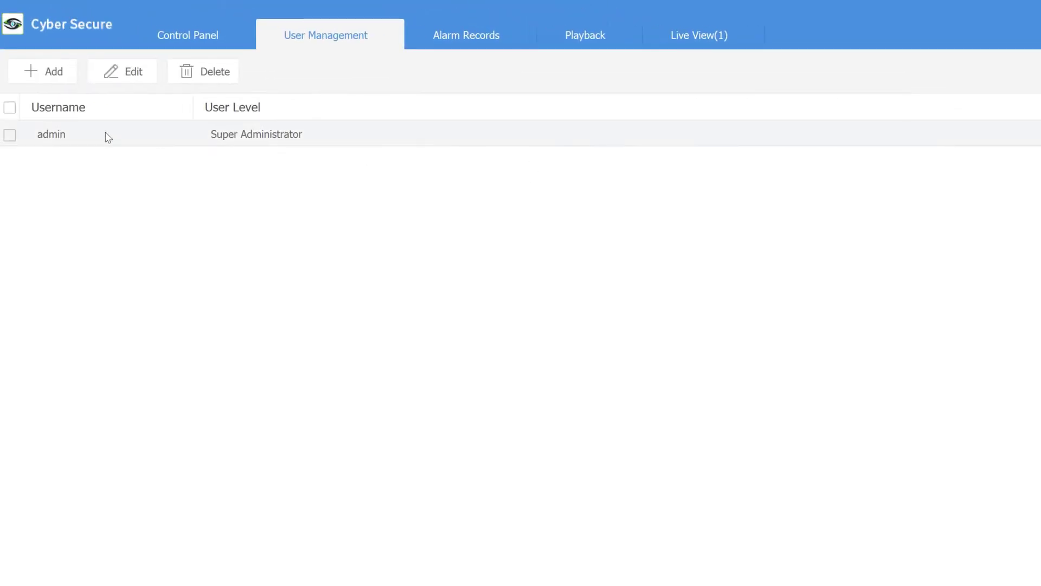
left_click(43, 137)
left_click(129, 81)
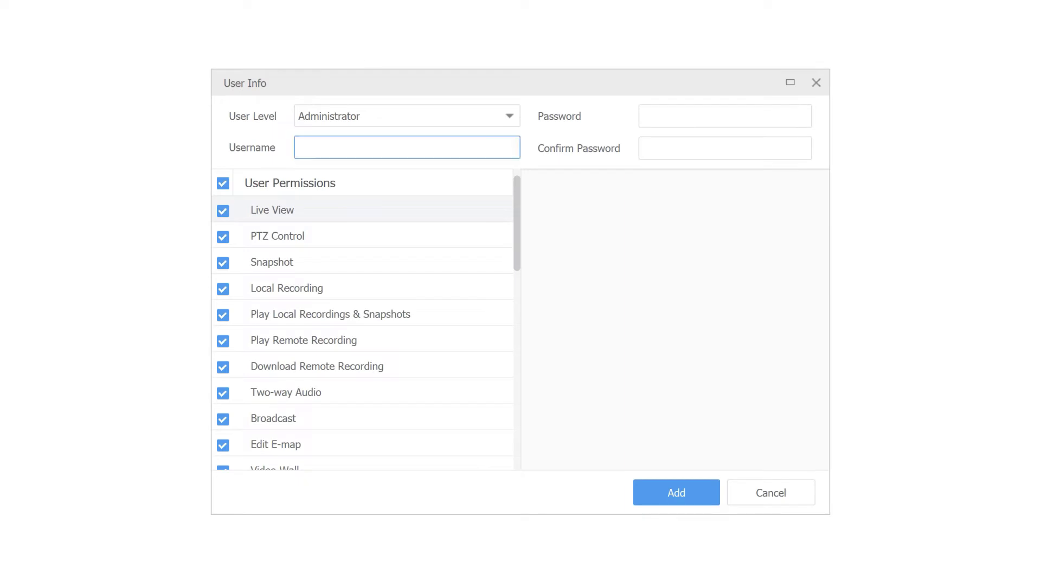
left_click(510, 116)
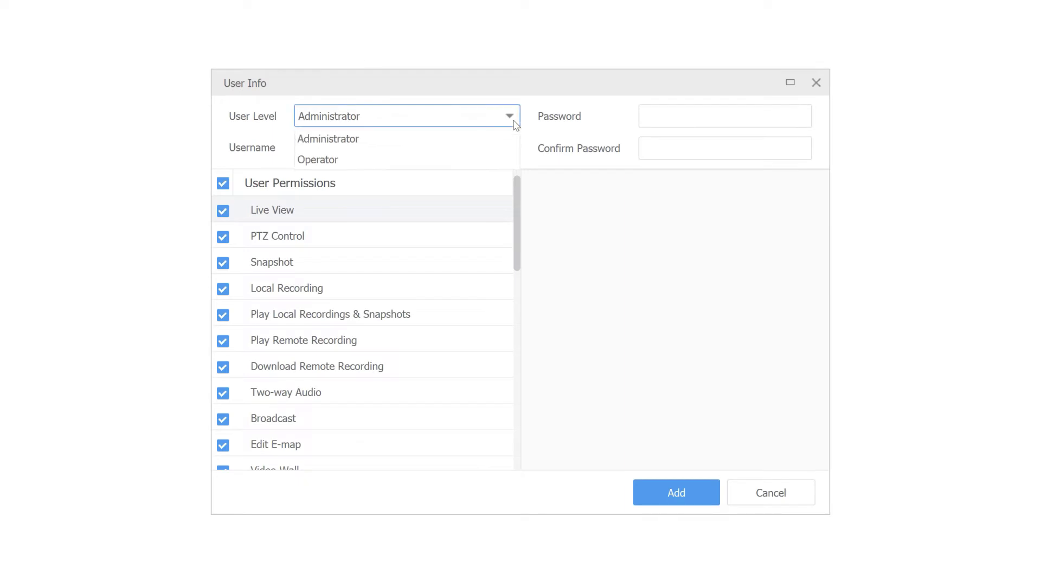
Step: Set the new user's level to Operator
left_click(317, 160)
scroll(414, 253, "down", 5)
scroll(414, 252, "down", 2)
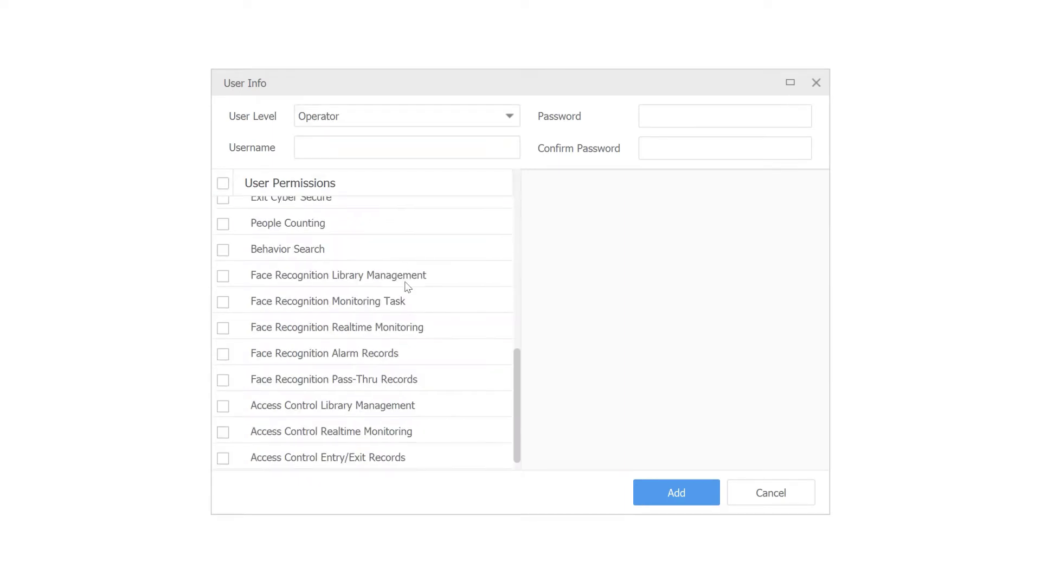
scroll(407, 285, "up", 10)
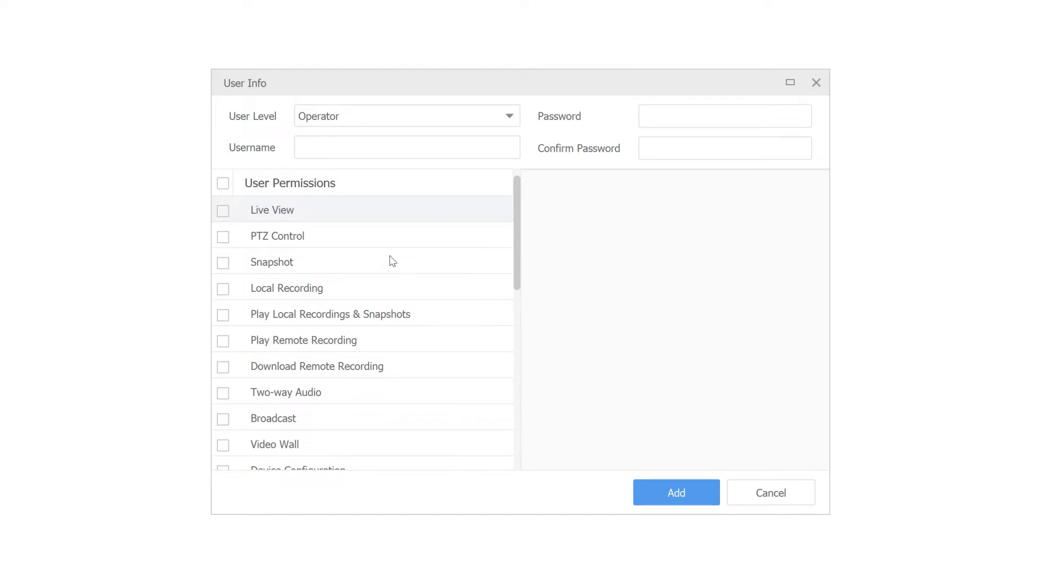
Step: Tick Live View, PTZ Control, Play Local Recordings & Snapshots and Play Remote Recording
left_click(222, 210)
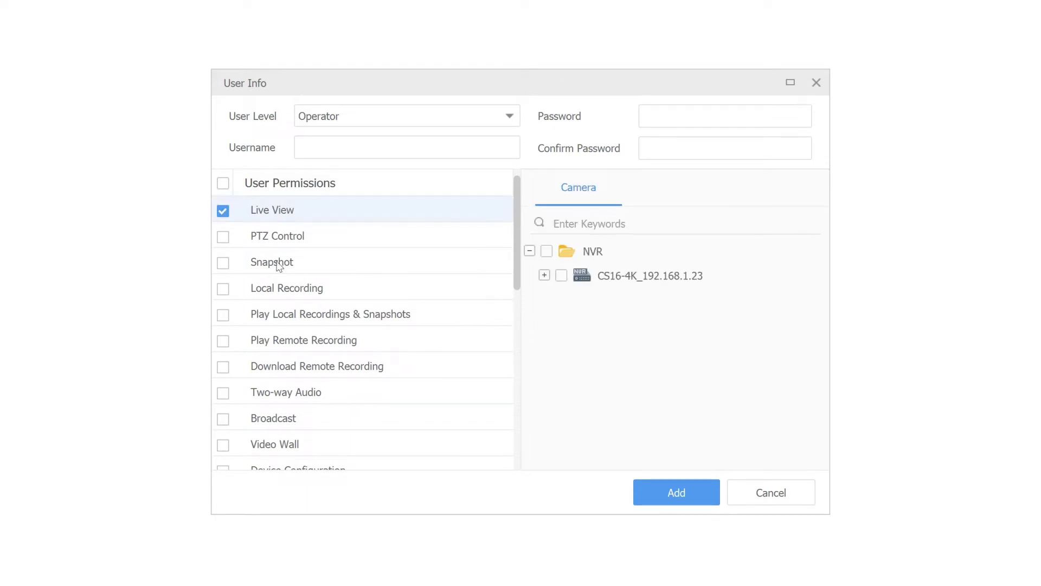
left_click(227, 244)
left_click(221, 240)
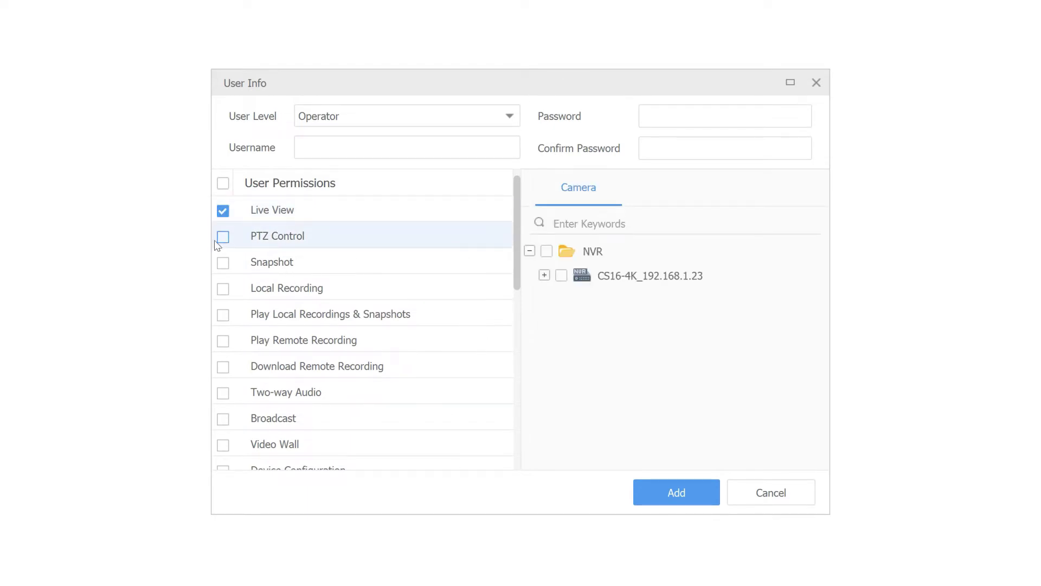
left_click(223, 315)
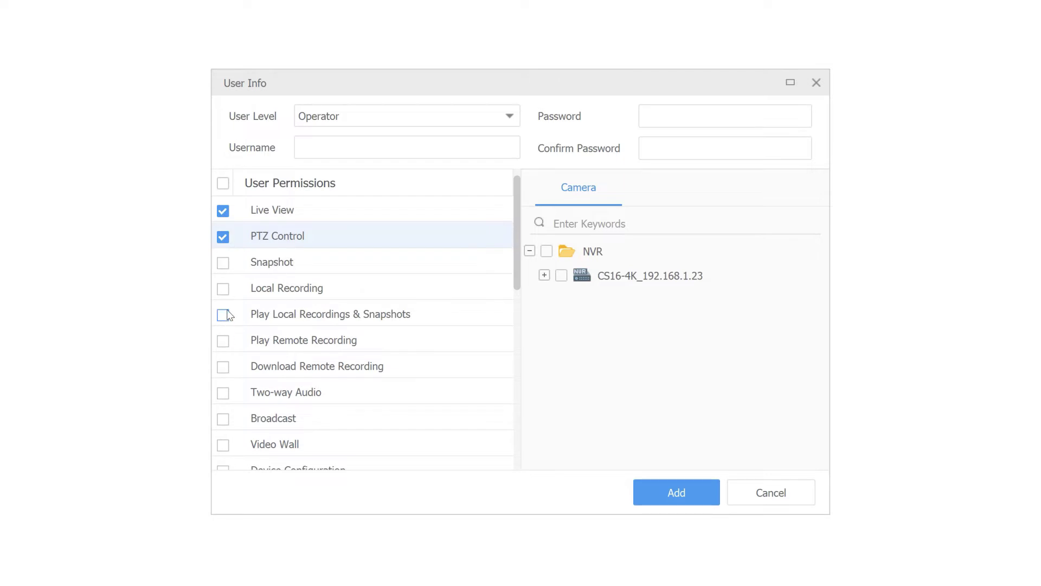
left_click(223, 340)
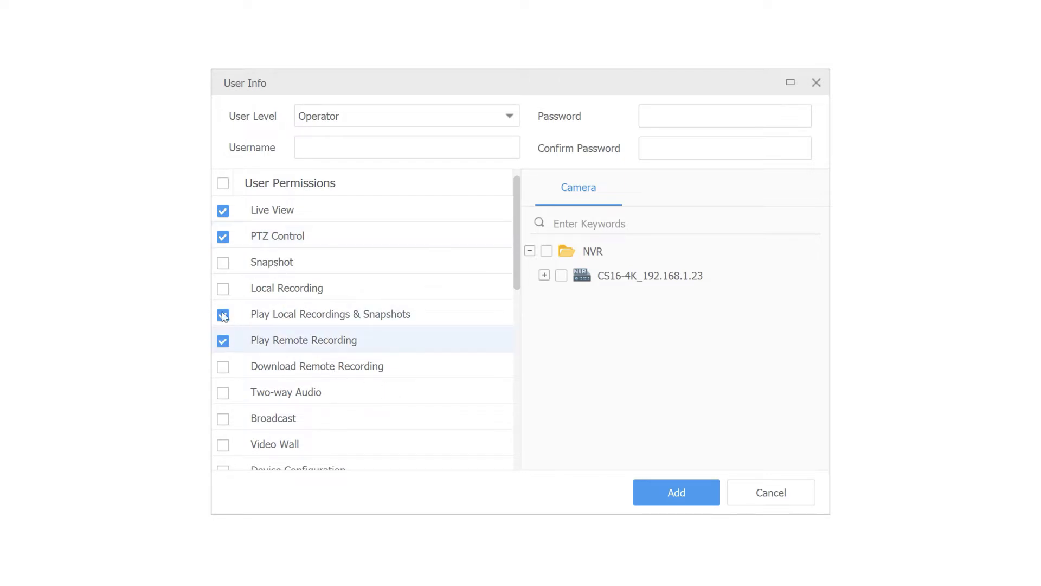
Step: Untick Play Remote Recording, PTZ Control and Live View again
scroll(298, 365, "down", 8)
scroll(298, 365, "up", 8)
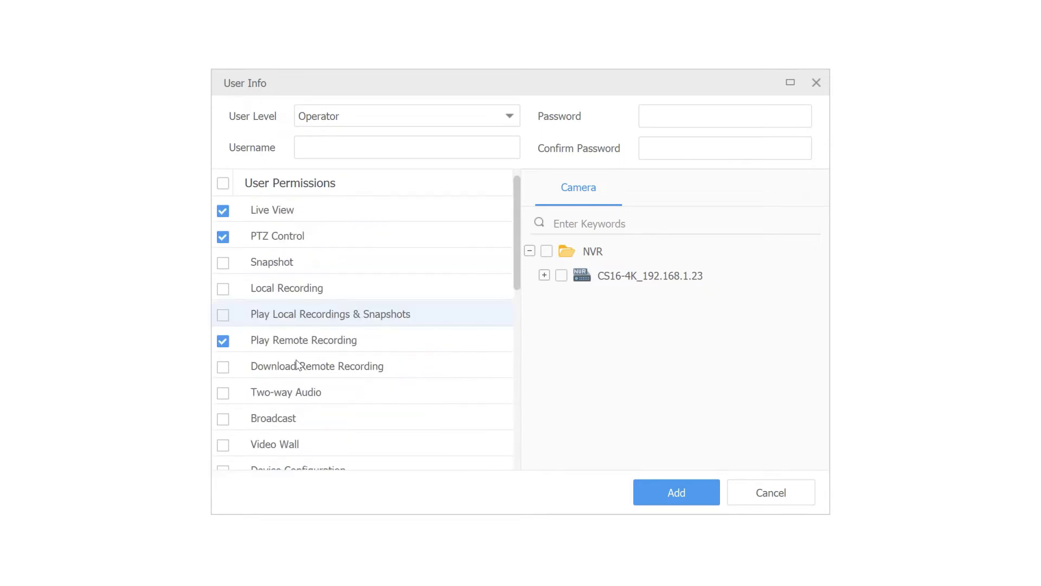
left_click(223, 341)
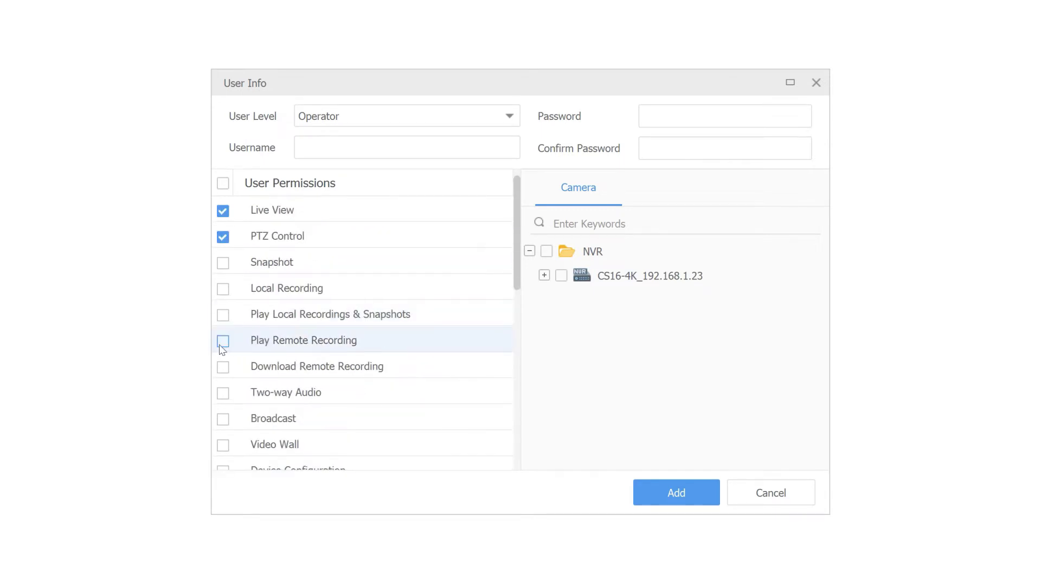
left_click(222, 237)
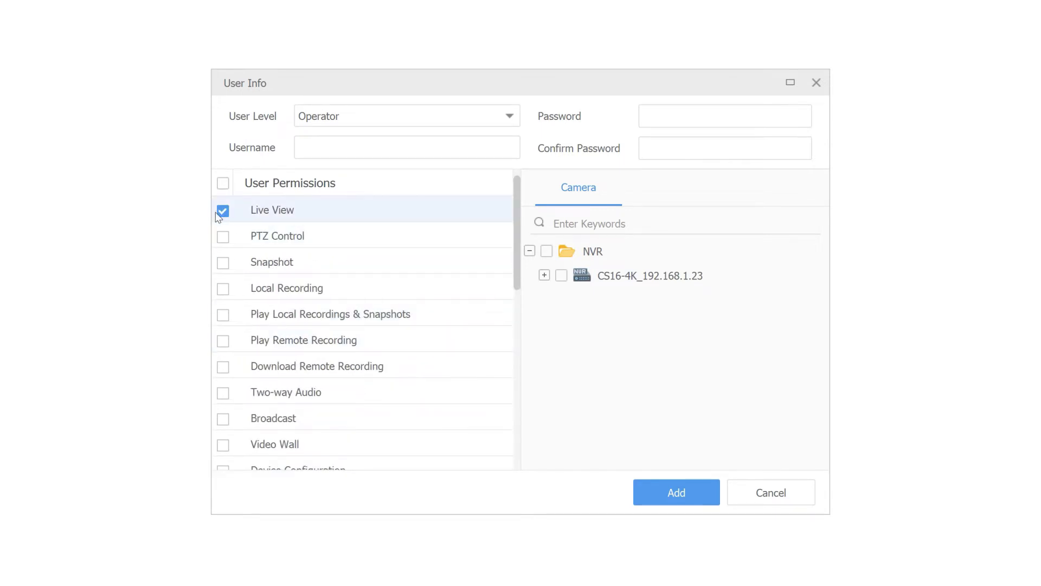
left_click(223, 212)
Step: Change the User Level back to Administrator, granting every permission
left_click(370, 118)
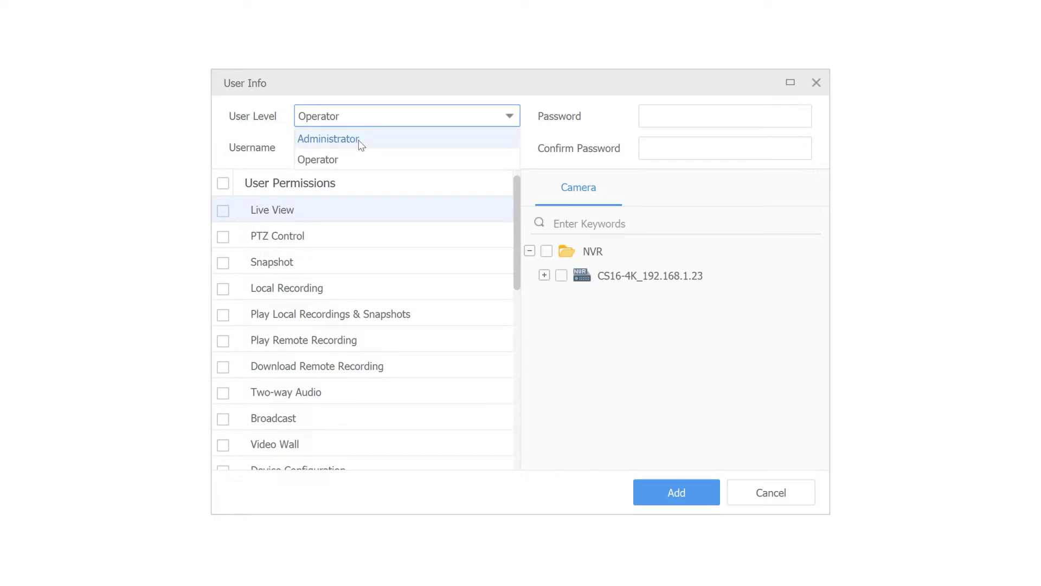
left_click(360, 138)
scroll(325, 353, "down", 10)
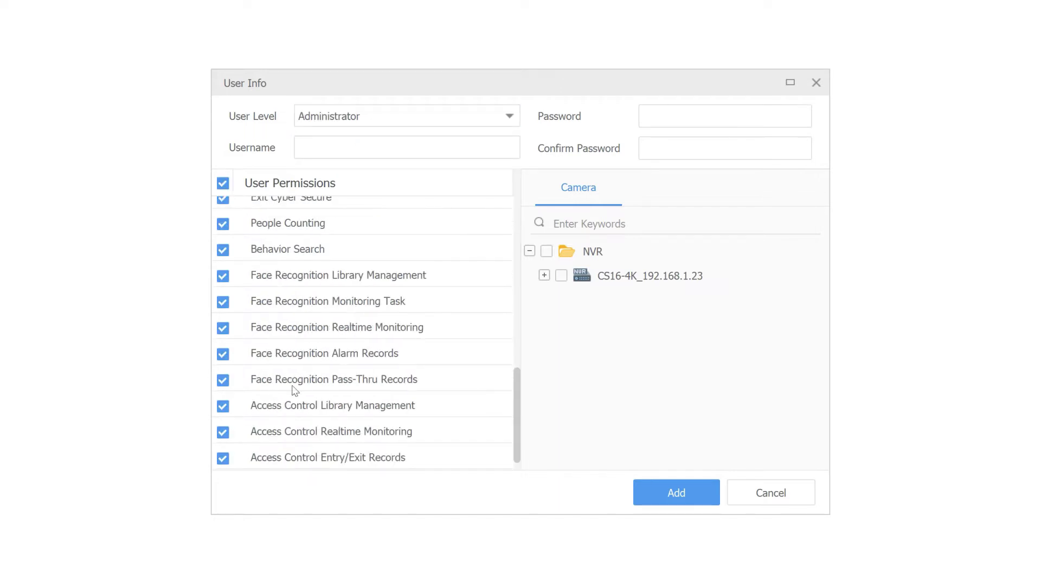
scroll(293, 391, "up", 10)
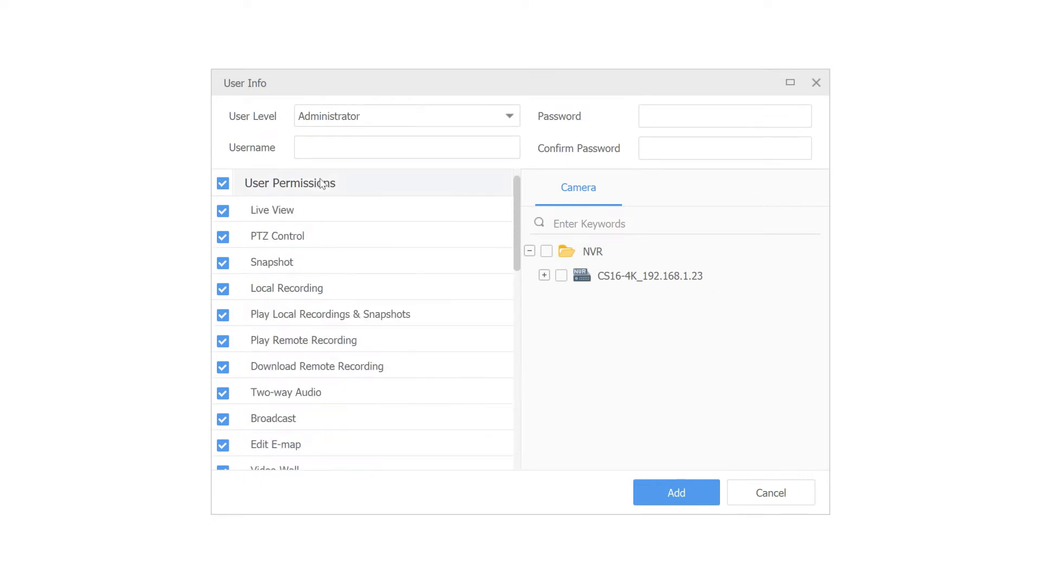
Step: Move through the Username, Password and Confirm Password fields
left_click(353, 148)
key("Tab")
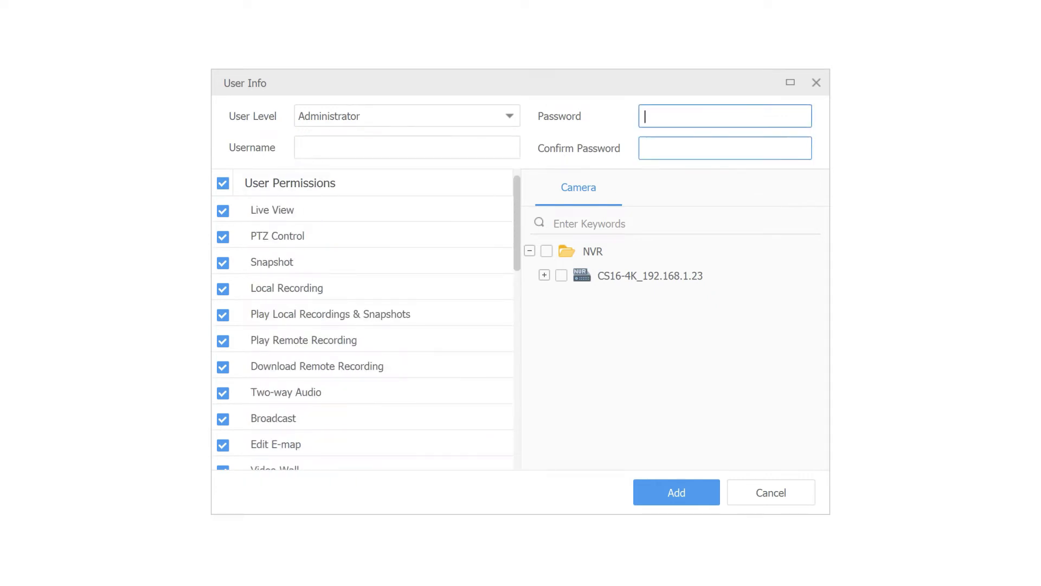
key("Tab")
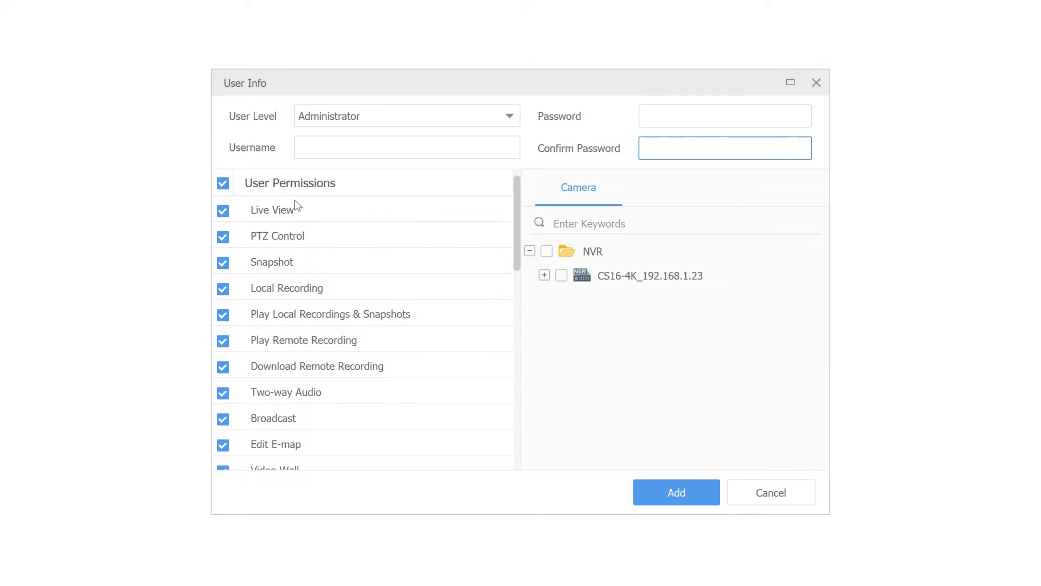
Step: Make the user an Operator with Live View limited to 192.168.1.23_002_Camera under CS16-4K_192.168.1.23
left_click(337, 116)
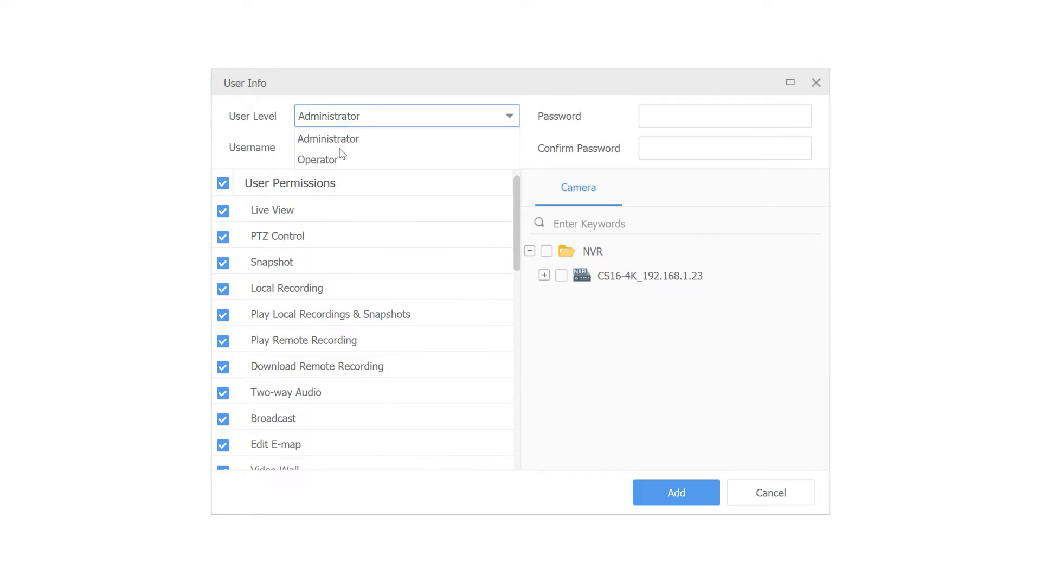
left_click(332, 156)
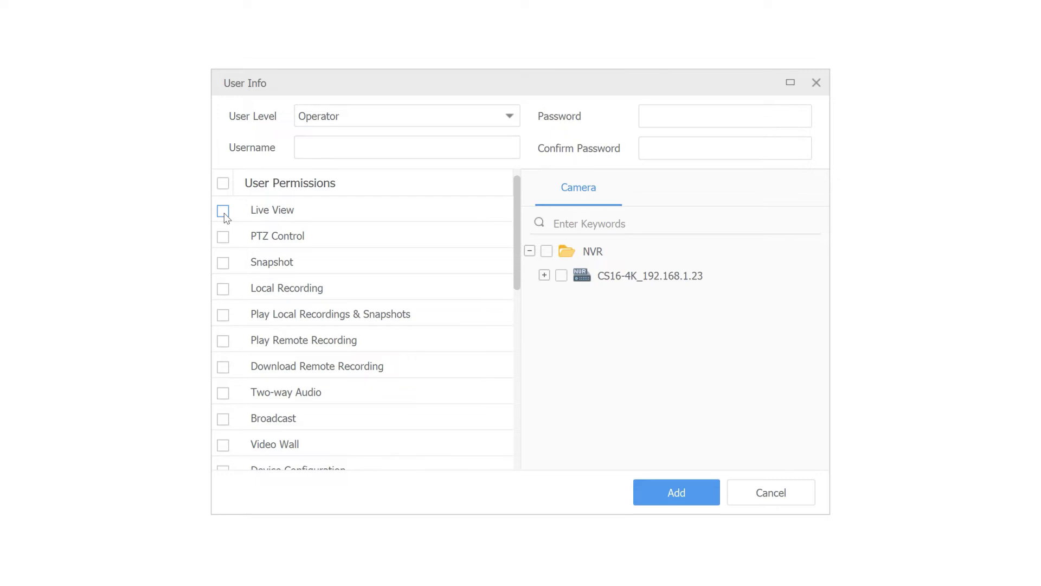
left_click(224, 215)
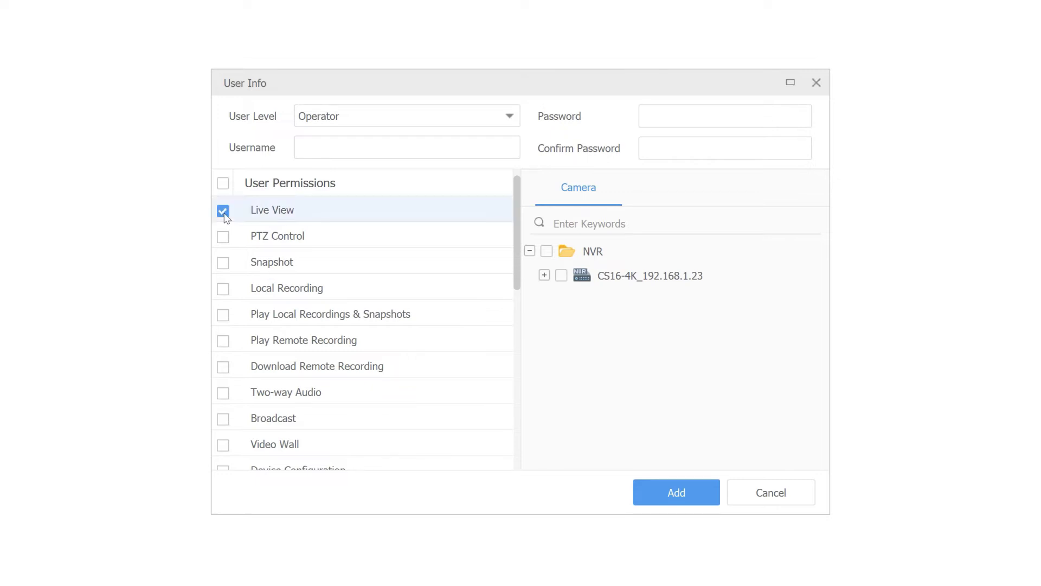
left_click(544, 275)
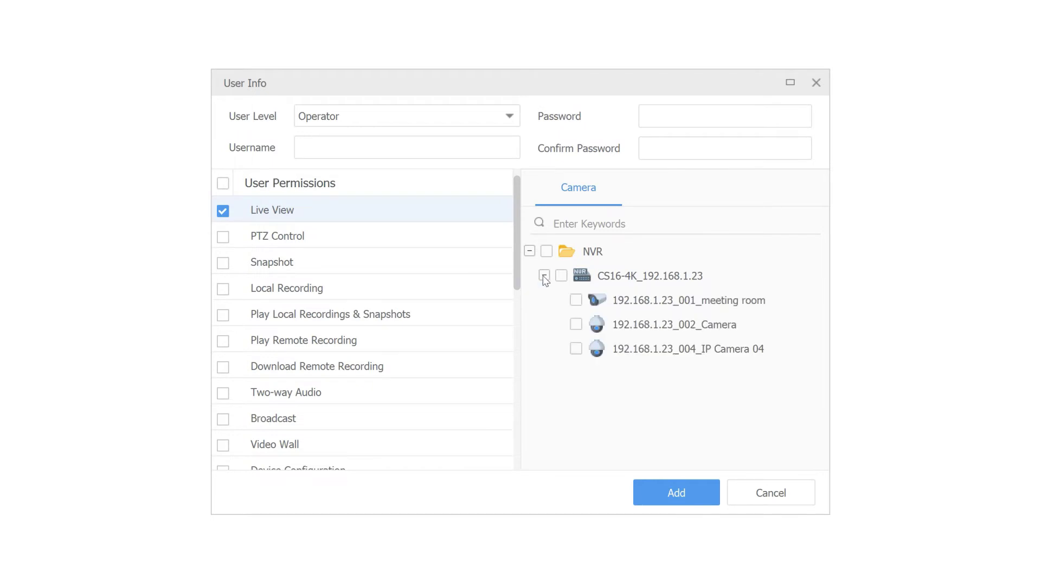
left_click(575, 324)
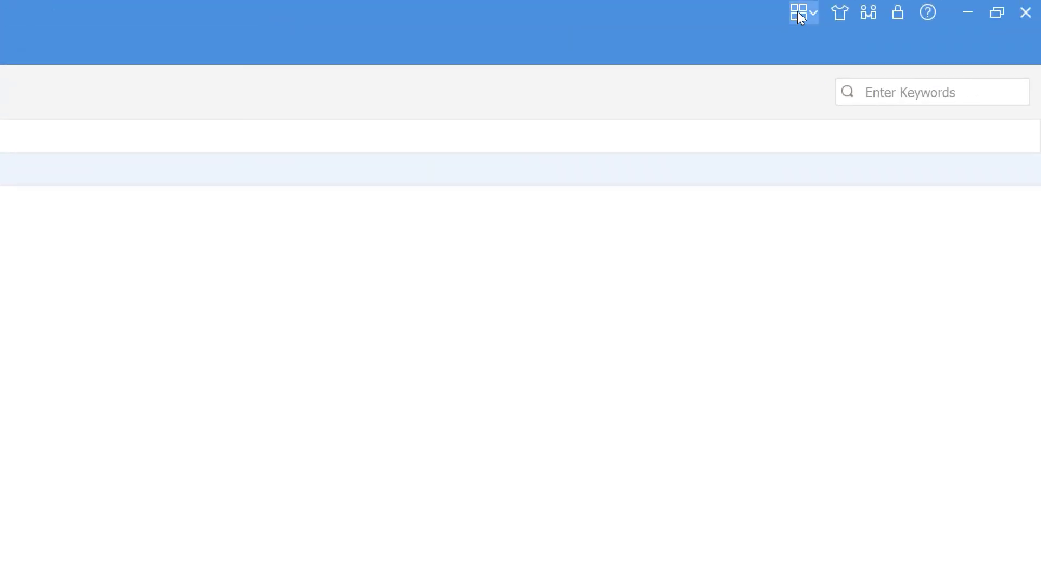
left_click(809, 14)
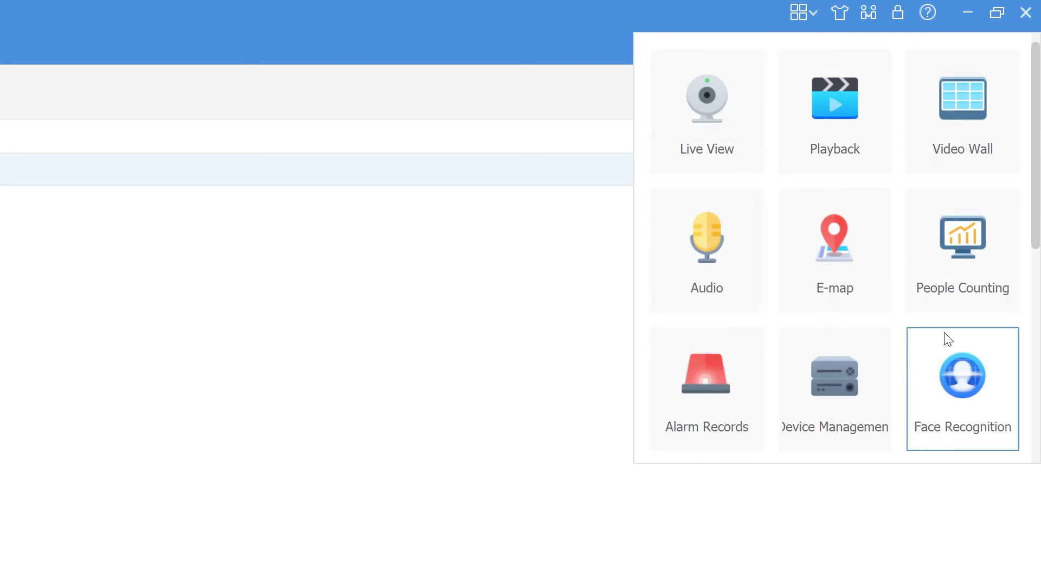
left_click(812, 13)
left_click(812, 13)
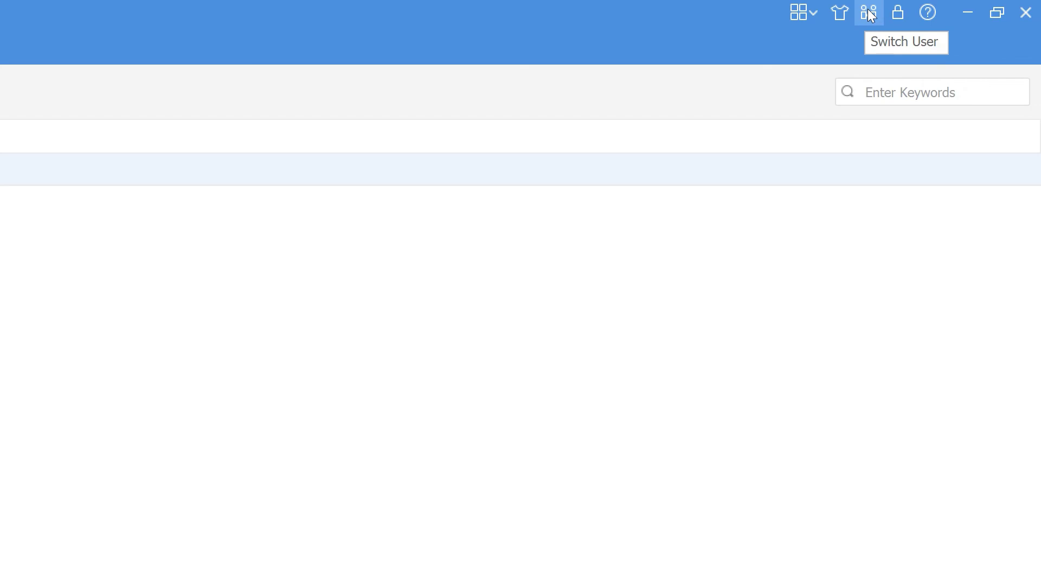
left_click(869, 13)
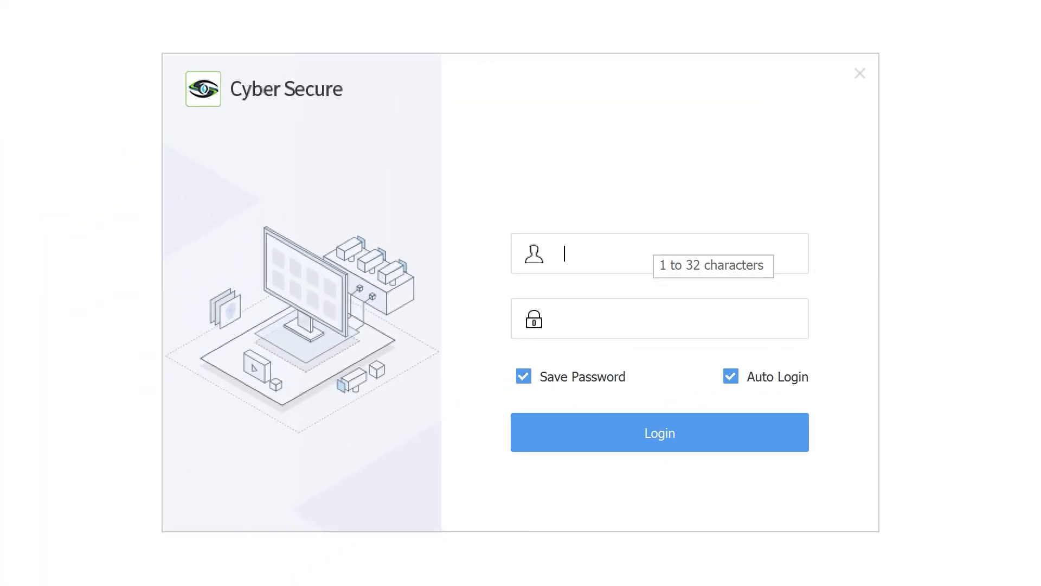
left_click(866, 73)
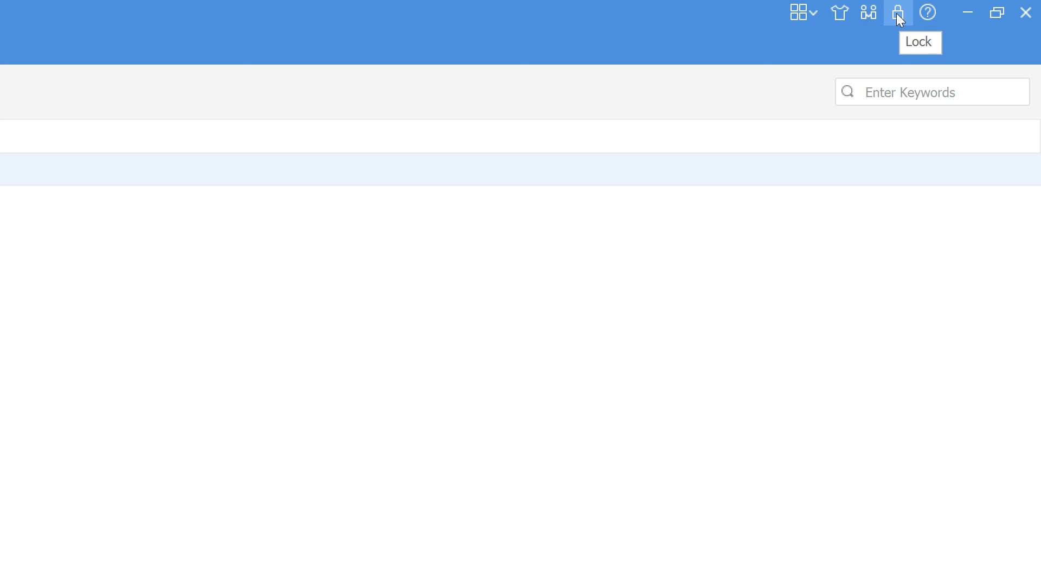
left_click(897, 13)
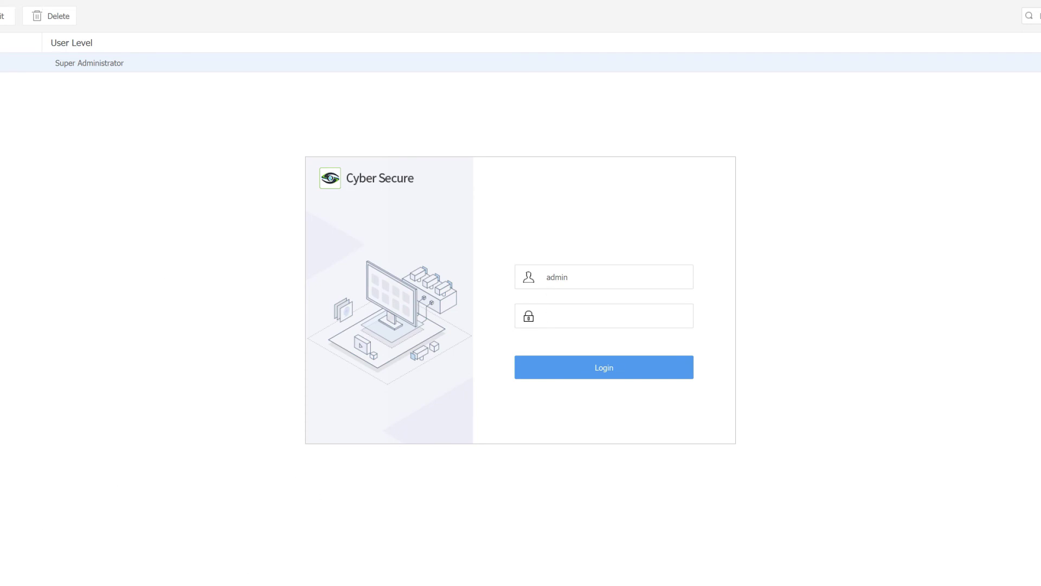
type("******")
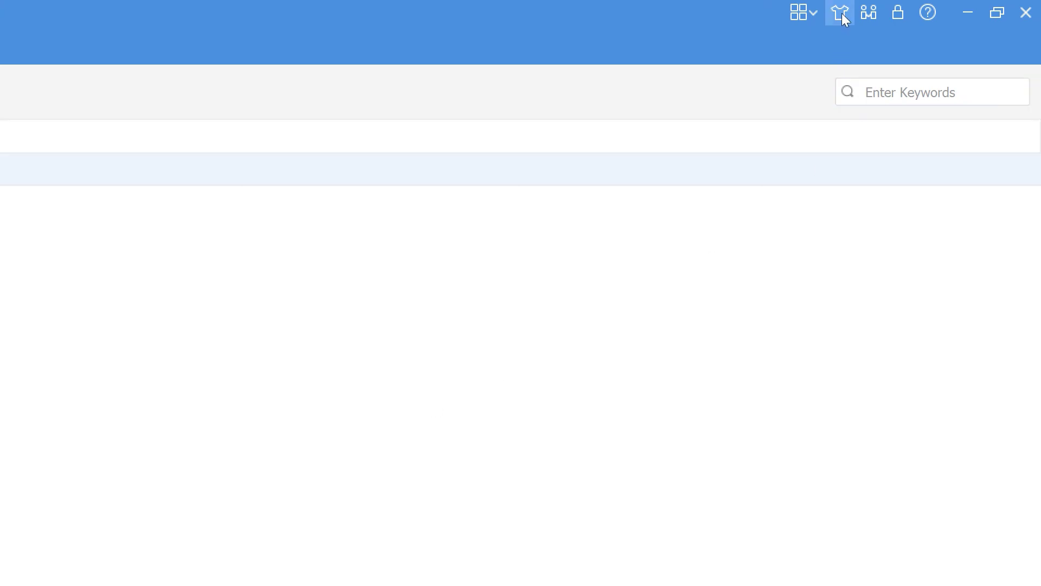
Step: Apply the Dark Theme from the Change Appearance menu
left_click(841, 13)
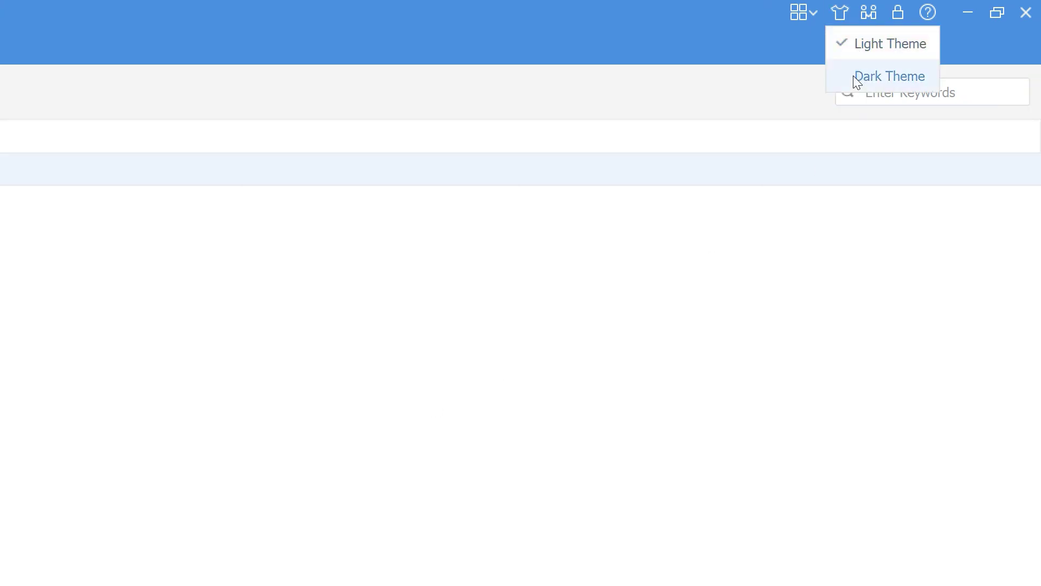
left_click(868, 76)
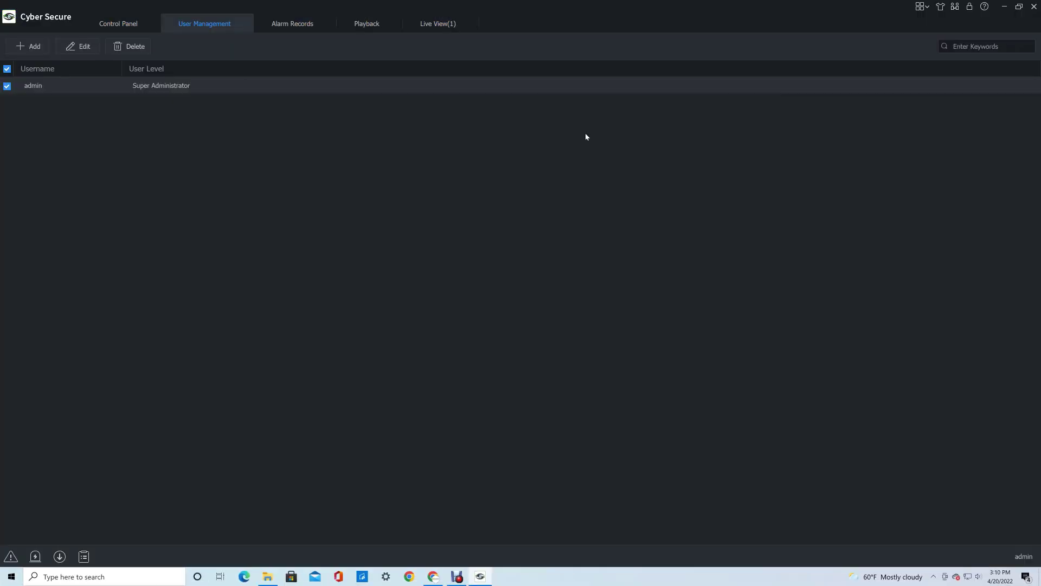